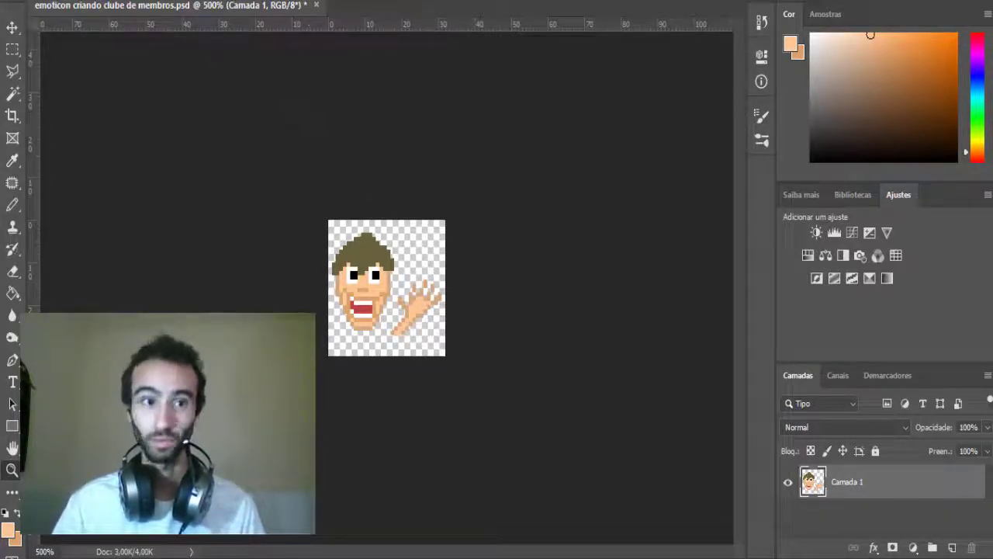
- Check how the pixel-art face and waving hand emoticon reads at a reduced display size
{"action": "left_click", "coordinate": [363, 271], "text": "alt"}
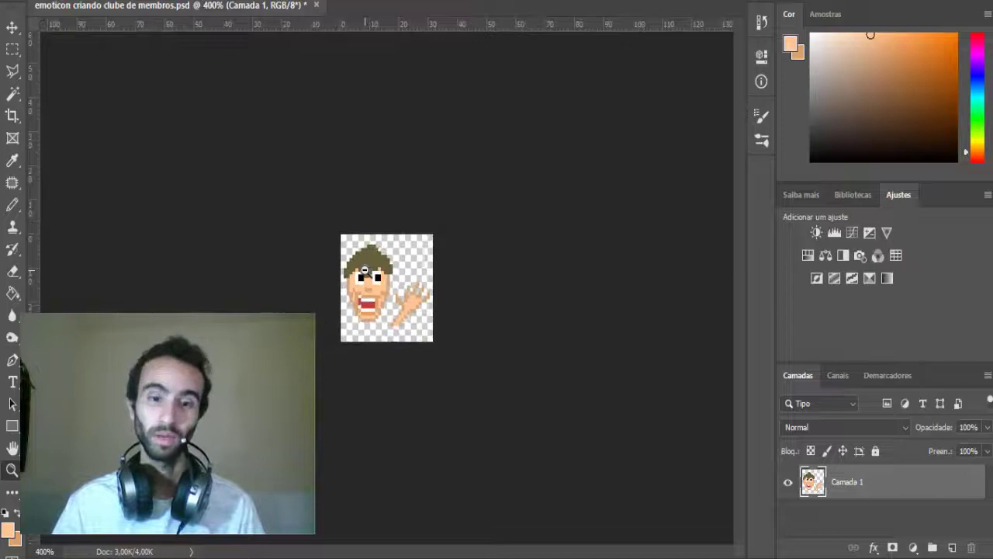
{"action": "left_click", "coordinate": [365, 269], "text": "alt"}
{"action": "left_click", "coordinate": [366, 268], "text": "alt"}
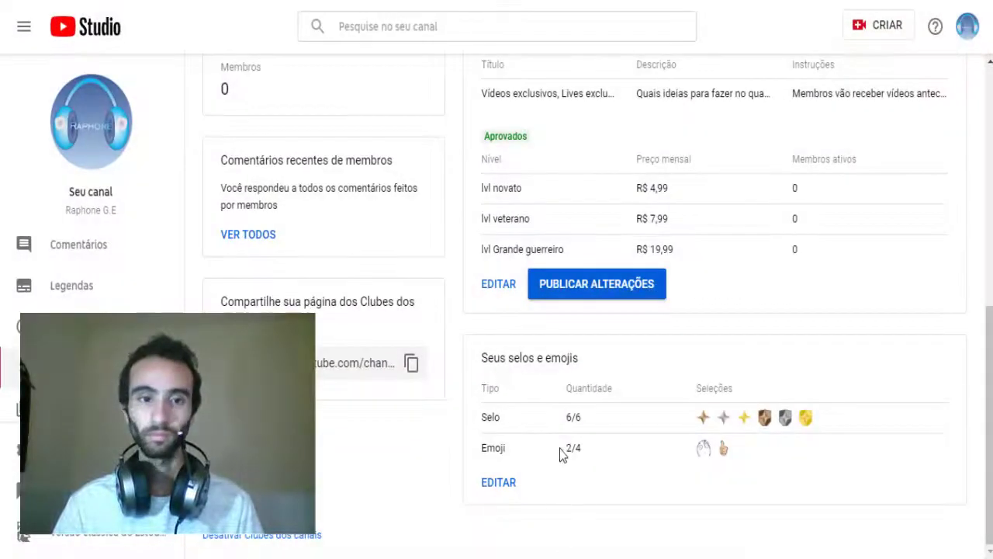
- Switch to YouTube Studio and look over the channel memberships page from its analytics to the membership offer
{"action": "scroll", "coordinate": [560, 440], "scroll_direction": "up", "scroll_amount": 4}
{"action": "scroll", "coordinate": [561, 432], "scroll_direction": "up", "scroll_amount": 2}
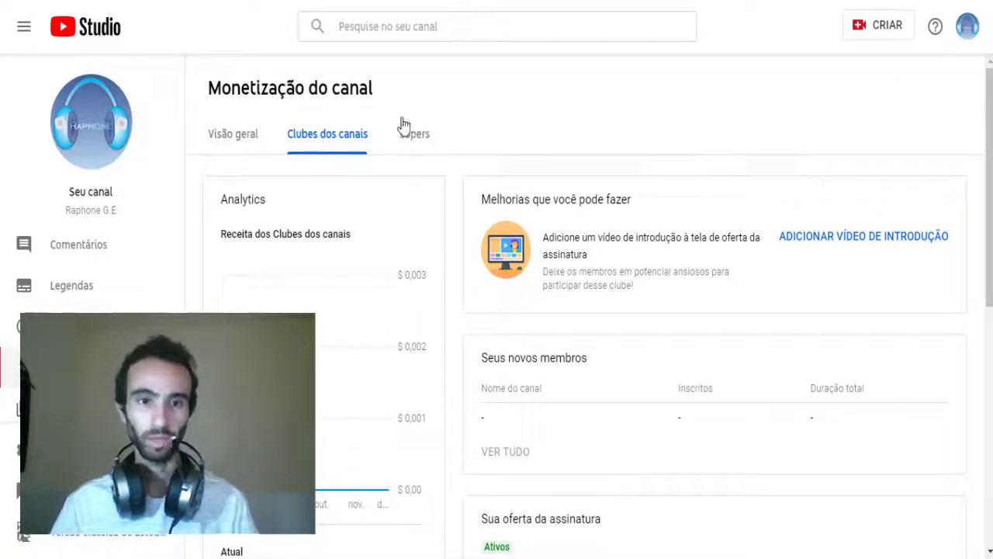
{"action": "scroll", "coordinate": [334, 272], "scroll_direction": "down", "scroll_amount": 1}
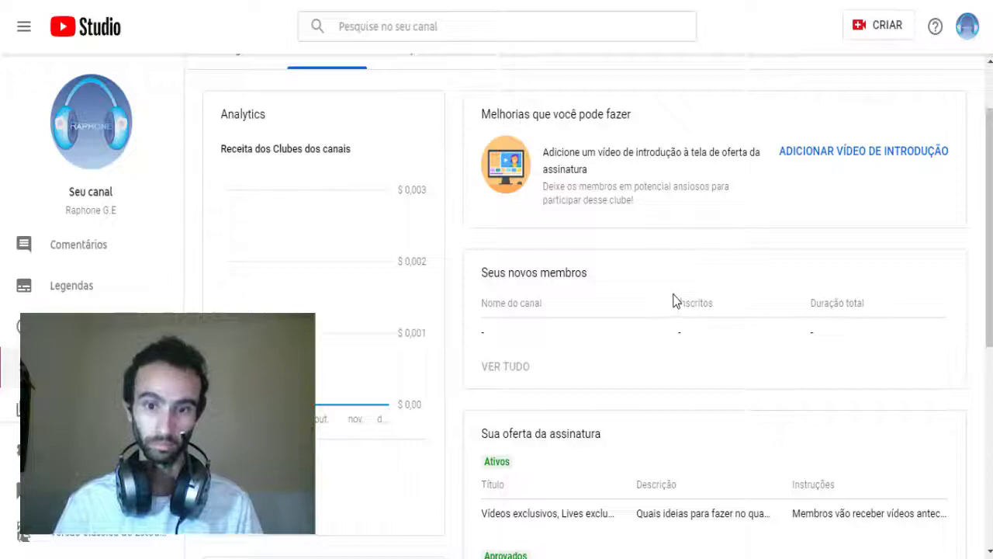
{"action": "scroll", "coordinate": [776, 266], "scroll_direction": "down", "scroll_amount": 3}
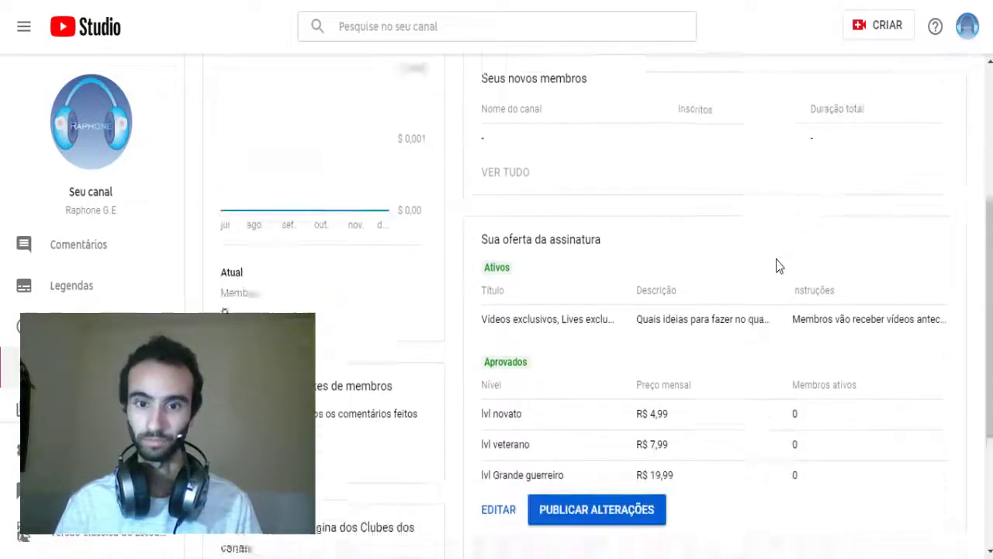
{"action": "scroll", "coordinate": [776, 267], "scroll_direction": "down", "scroll_amount": 2}
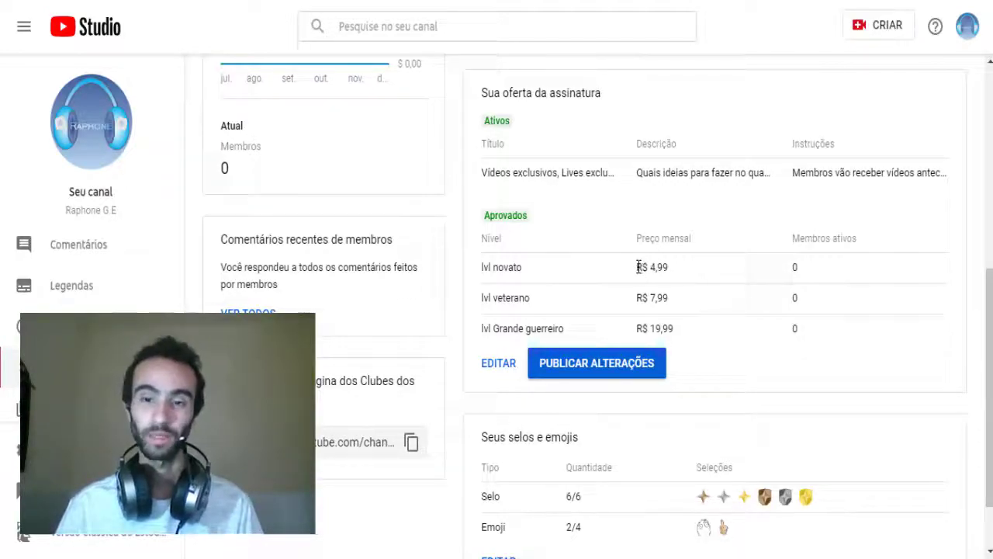
- Examine the approved membership levels lvl novato, lvl veterano and lvl Grande guerreiro and their monthly prices
{"action": "left_click_drag", "start_coordinate": [641, 267], "coordinate": [665, 268]}
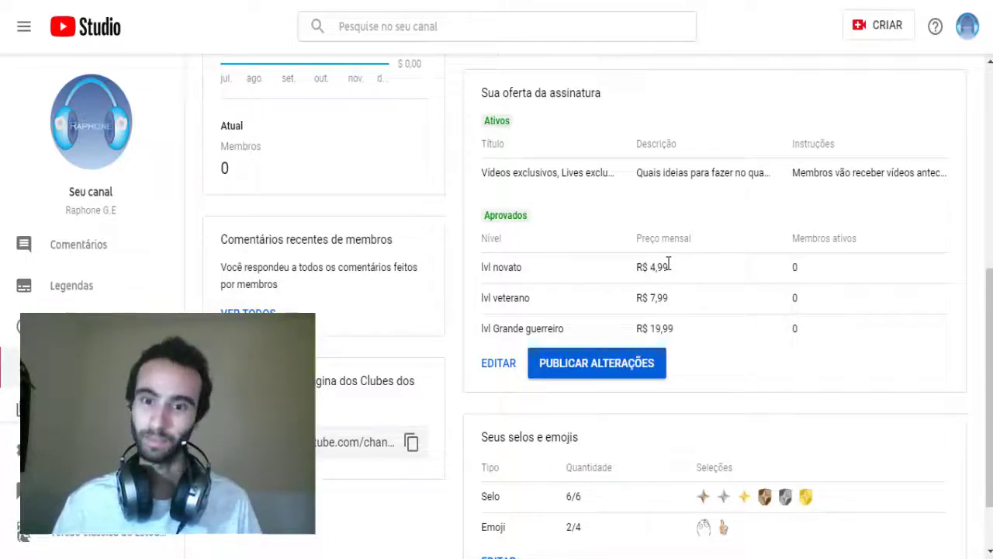
{"action": "left_click_drag", "start_coordinate": [493, 298], "coordinate": [526, 299]}
{"action": "left_click", "coordinate": [526, 299]}
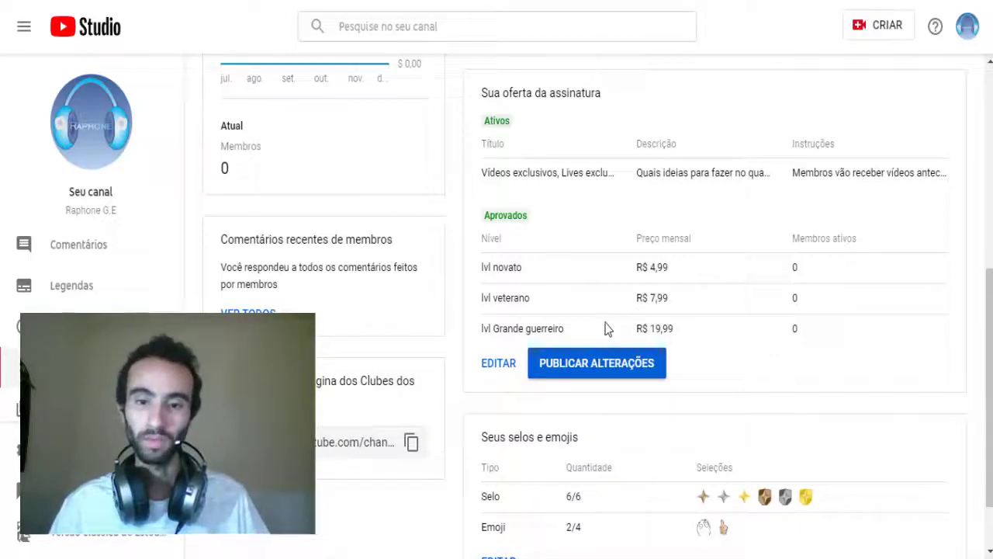
{"action": "left_click_drag", "start_coordinate": [565, 328], "coordinate": [484, 296]}
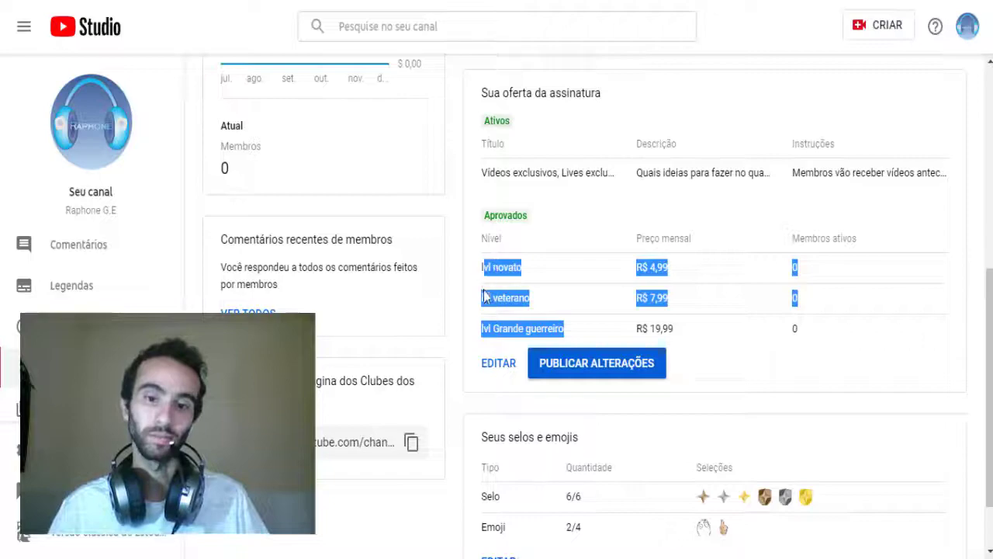
{"action": "left_click", "coordinate": [486, 293]}
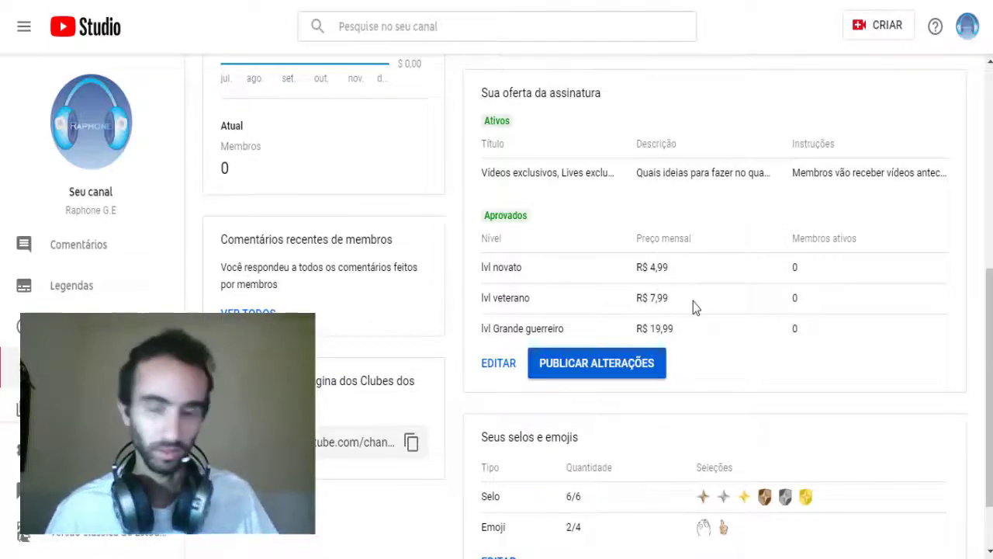
{"action": "scroll", "coordinate": [692, 305], "scroll_direction": "down", "scroll_amount": 1}
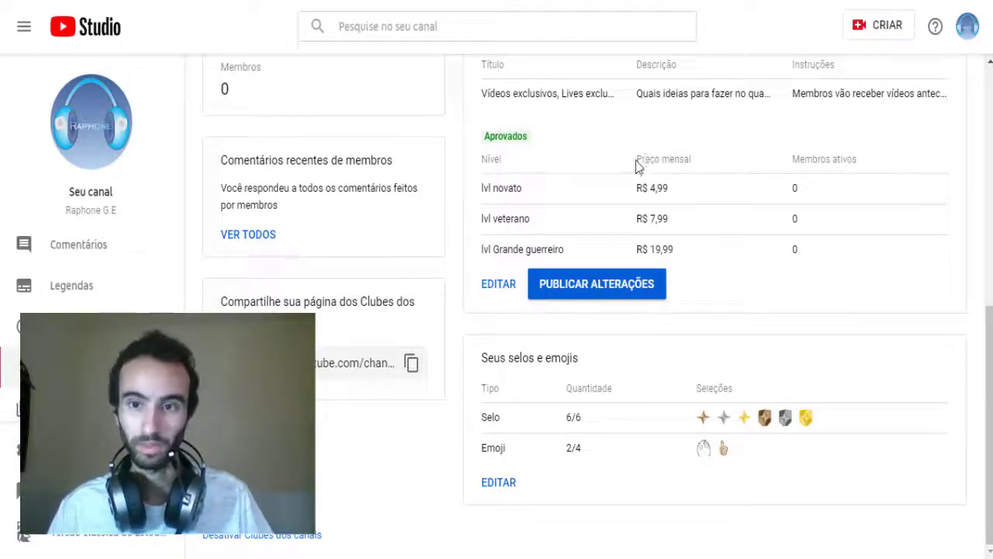
{"action": "left_click_drag", "start_coordinate": [636, 159], "coordinate": [687, 159]}
{"action": "left_click", "coordinate": [765, 198]}
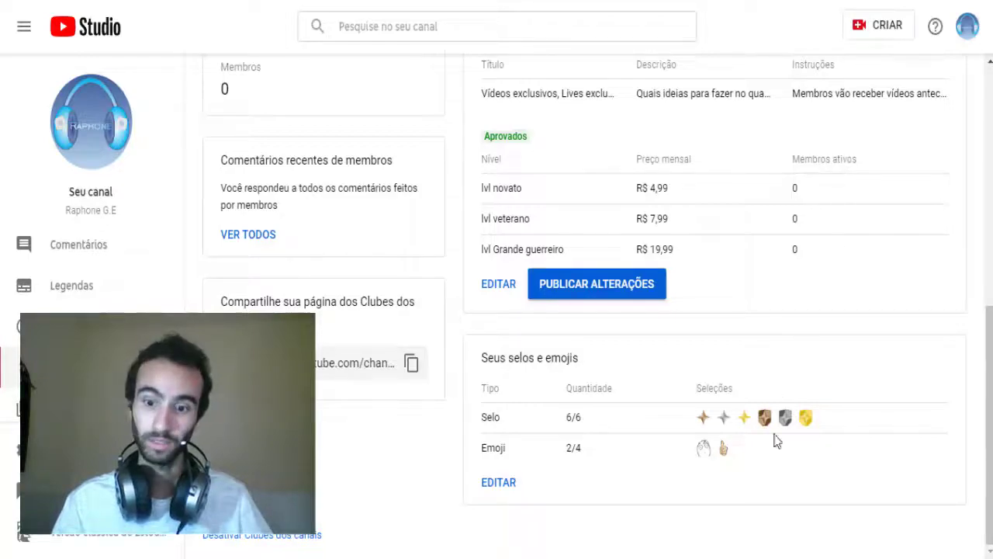
- Switch to Photoshop and inspect the emoticon both enlarged to 500% and reduced to 200%
{"action": "left_click", "coordinate": [743, 556]}
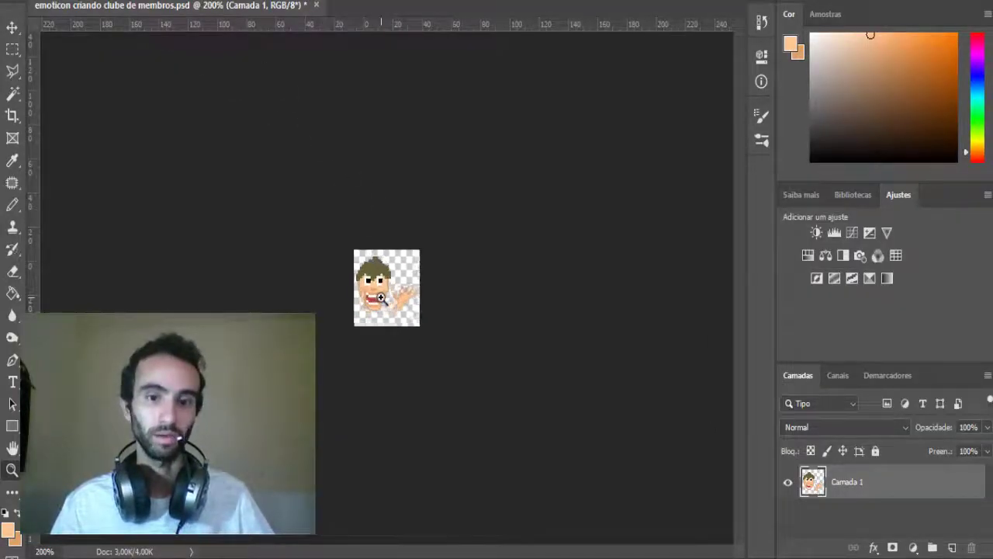
{"action": "left_click_drag", "start_coordinate": [381, 298], "coordinate": [381, 298]}
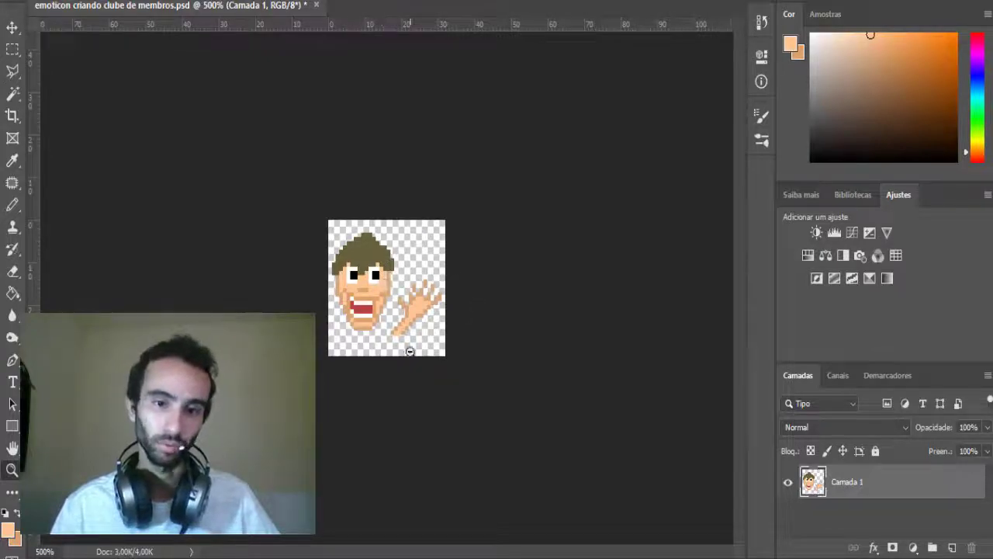
{"action": "left_click", "coordinate": [411, 276], "text": "alt"}
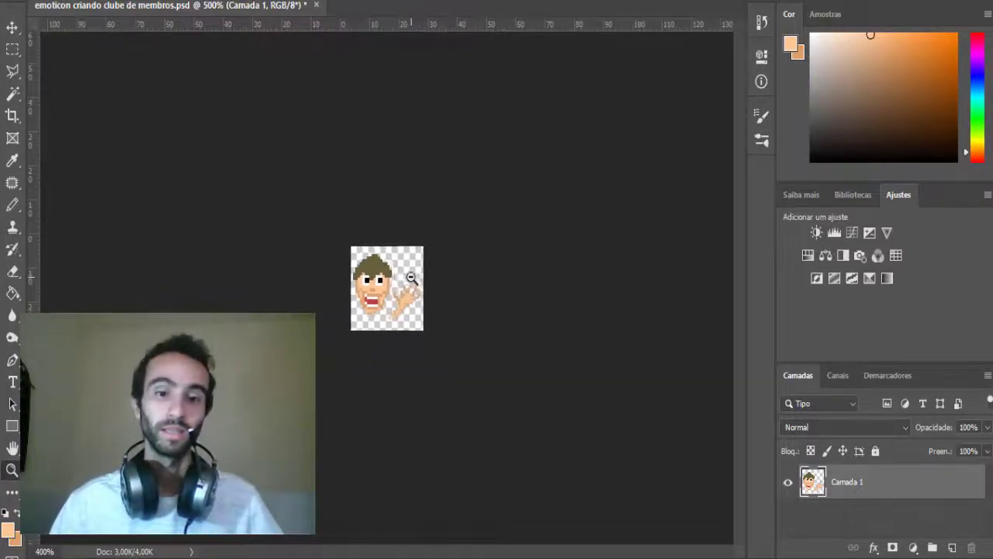
{"action": "left_click", "coordinate": [410, 276], "text": "alt"}
{"action": "left_click", "coordinate": [411, 276], "text": "alt"}
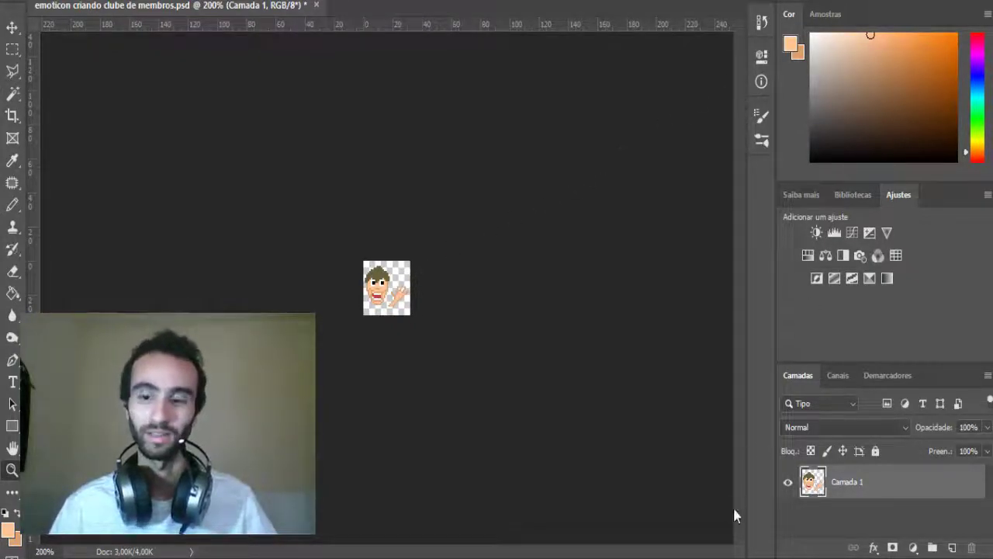
- Return to YouTube Studio and review the membership offer together with the badges and emojis section
{"action": "left_click", "coordinate": [552, 514]}
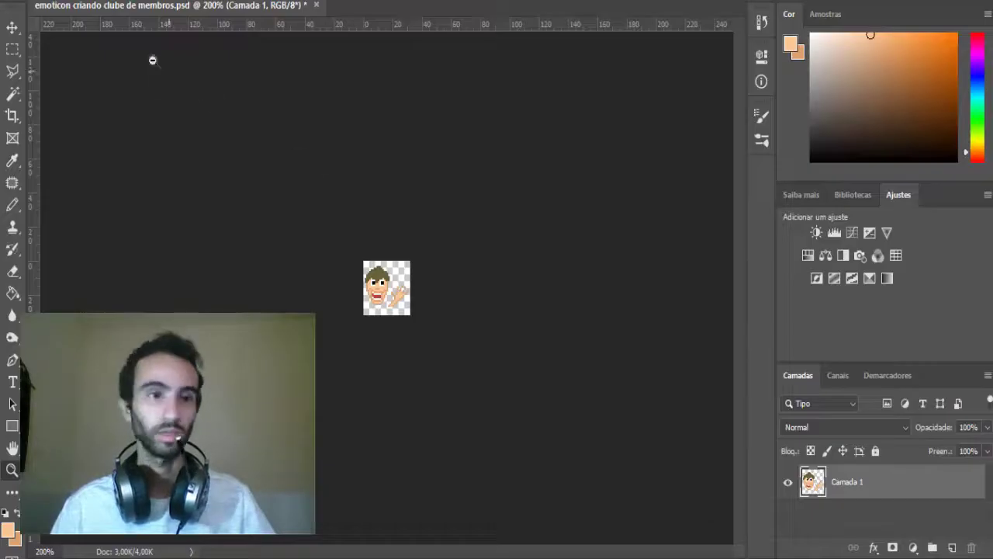
{"action": "left_click", "coordinate": [39, 0]}
{"action": "left_click", "coordinate": [54, 3]}
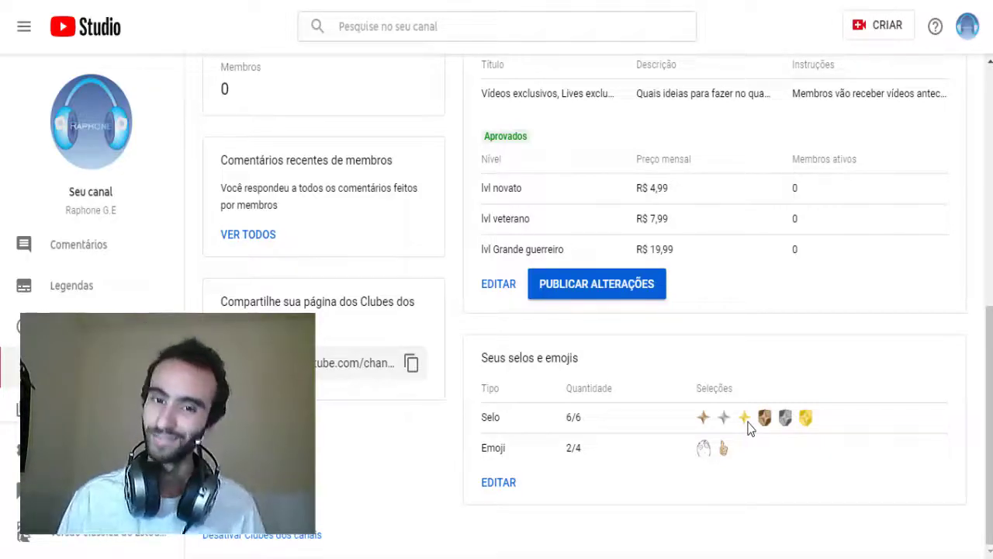
{"action": "scroll", "coordinate": [747, 426], "scroll_direction": "up", "scroll_amount": 3}
{"action": "scroll", "coordinate": [747, 428], "scroll_direction": "down", "scroll_amount": 3}
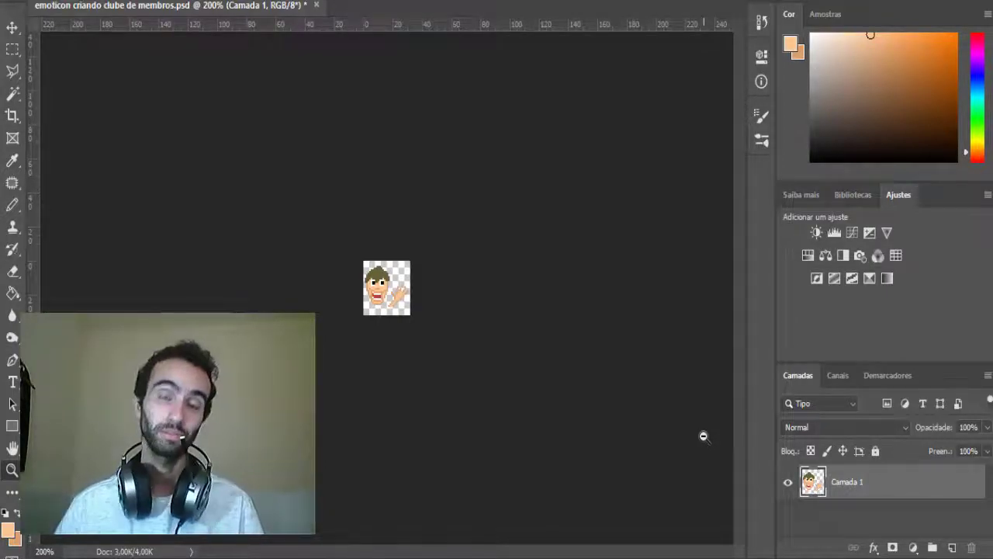
- Compare the emoticon in Photoshop at 100% and 300%, and switch back to the channel monetization page in Chrome
{"action": "left_click", "coordinate": [379, 291], "text": "alt"}
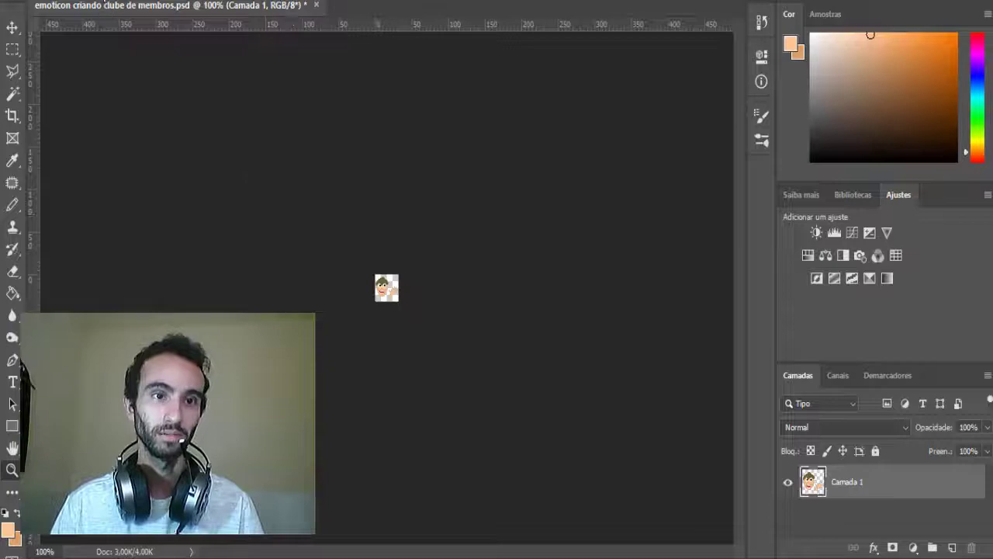
{"action": "left_click", "coordinate": [409, 302]}
{"action": "left_click", "coordinate": [461, 330]}
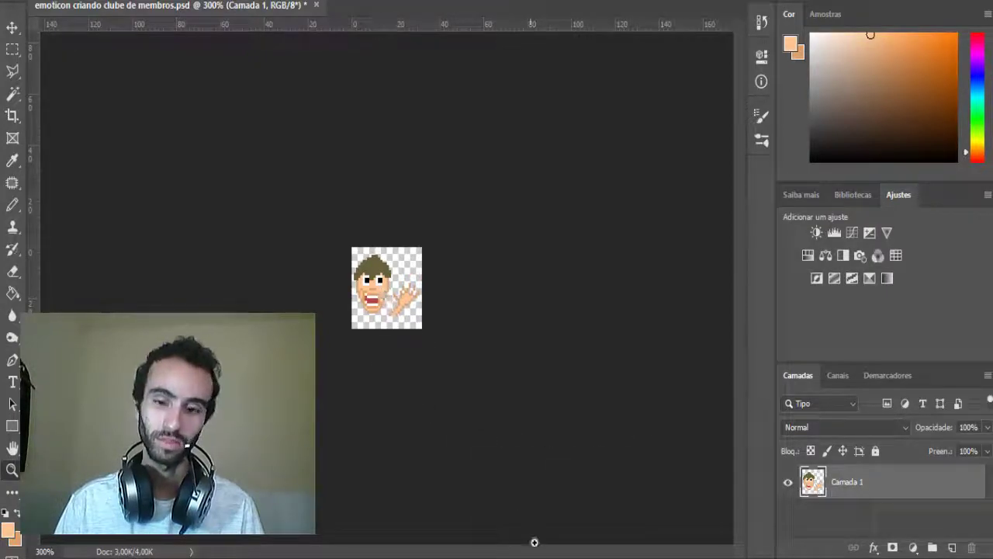
{"action": "mouse_move", "coordinate": [553, 558]}
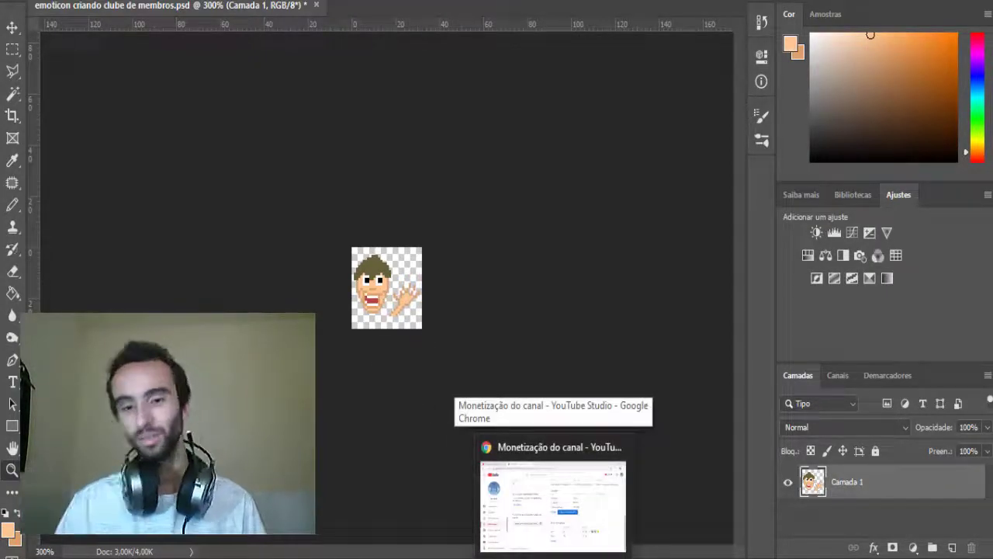
{"action": "left_click", "coordinate": [613, 513]}
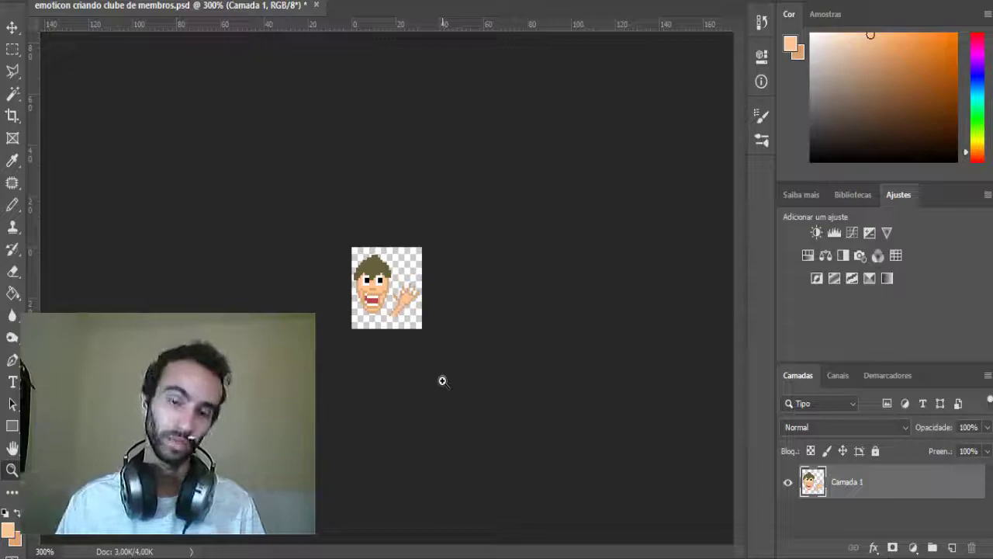
- Inspect the emoticon's pixels in Photoshop at 700%, return the view to 300%, and dismiss the system calendar
{"action": "left_click", "coordinate": [374, 288]}
{"action": "left_click", "coordinate": [374, 287]}
{"action": "left_click", "coordinate": [374, 287]}
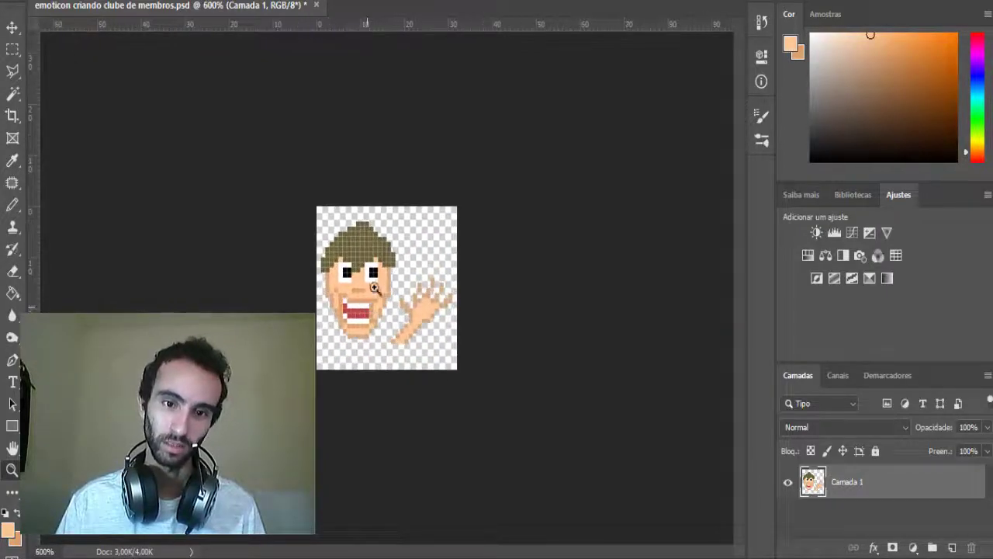
{"action": "left_click", "coordinate": [388, 287]}
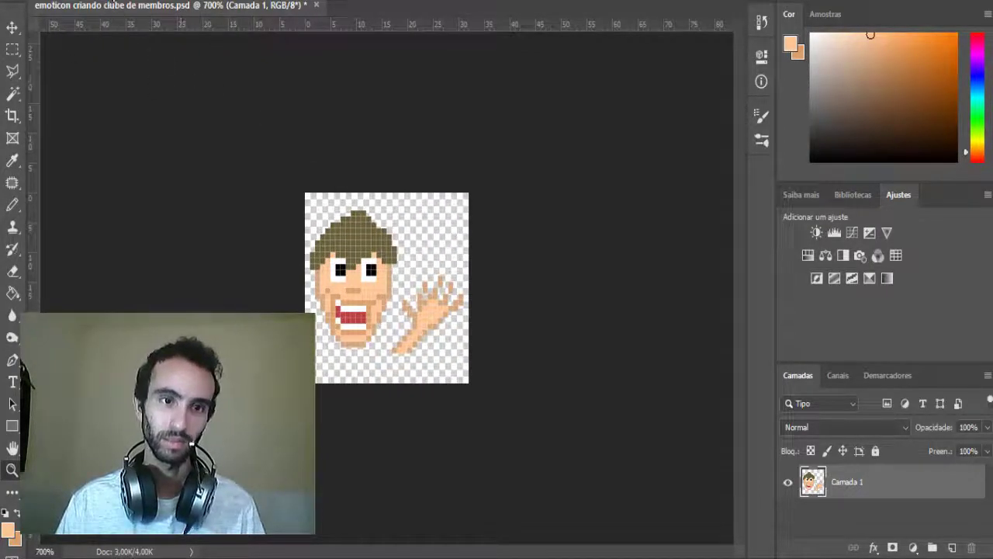
{"action": "left_click", "coordinate": [339, 274], "text": "alt"}
{"action": "left_click", "coordinate": [339, 275], "text": "alt"}
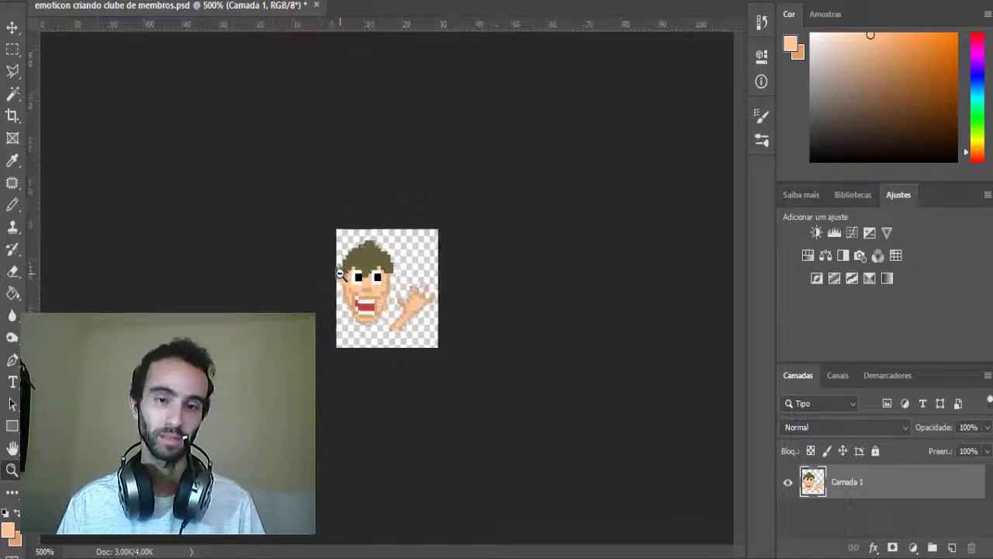
{"action": "left_click", "coordinate": [339, 273], "text": "alt"}
{"action": "left_click", "coordinate": [340, 272], "text": "alt"}
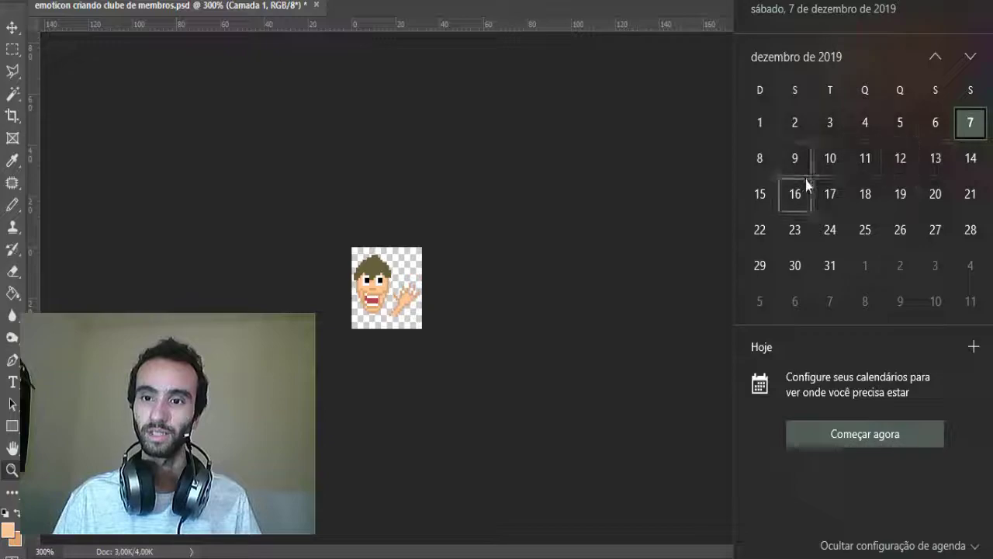
{"action": "left_click", "coordinate": [658, 335]}
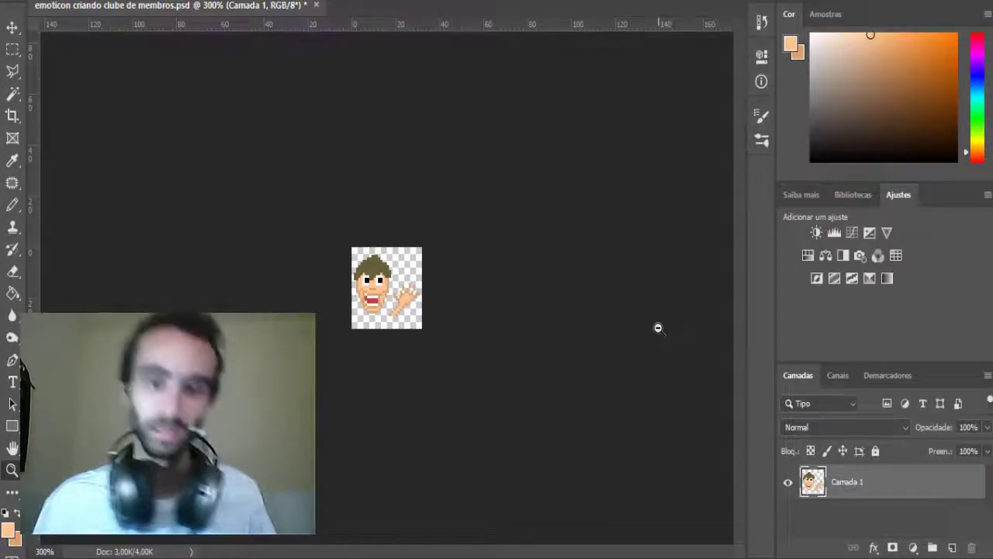